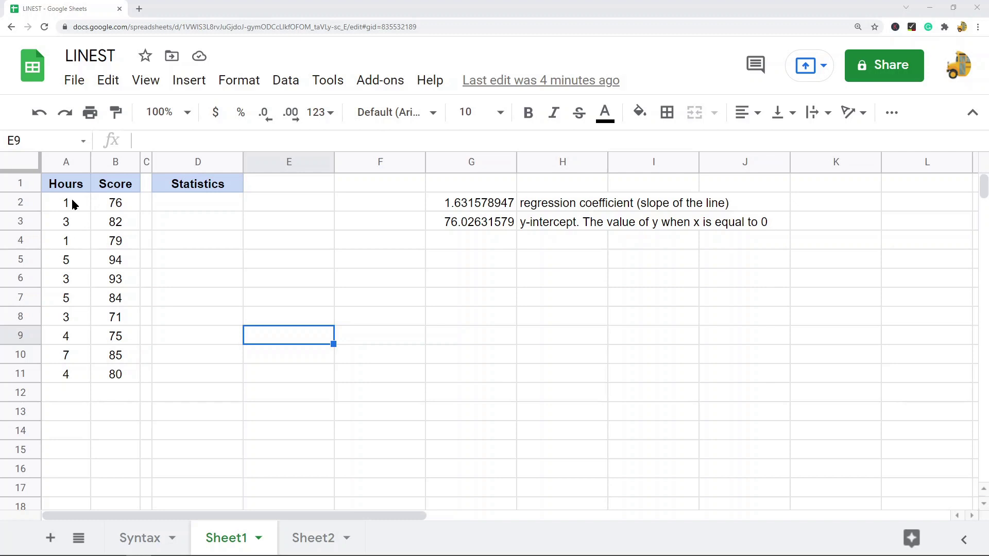
Highlight the Hours values in A2:A11, then the Score values in B2:B11.
drag(72, 202, 81, 375)
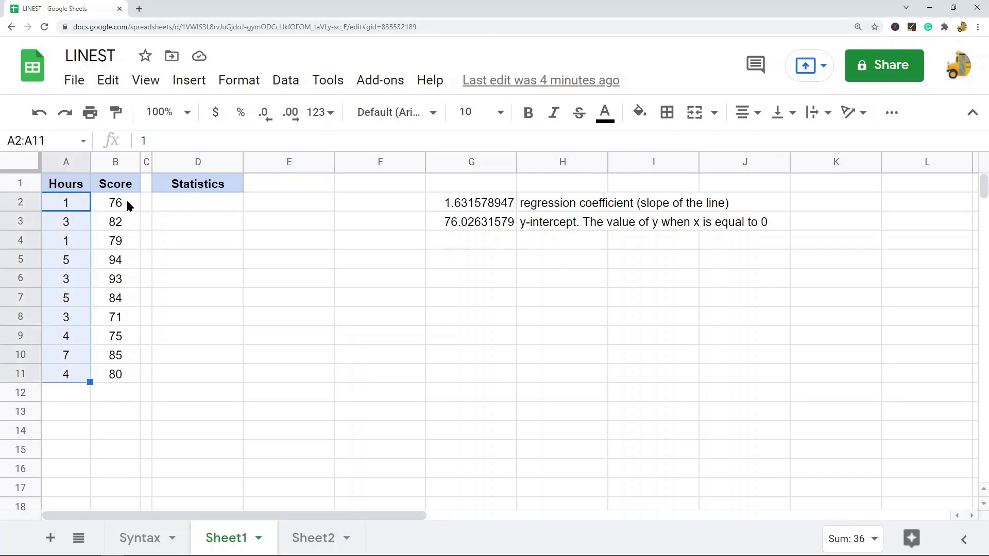
drag(128, 205, 125, 376)
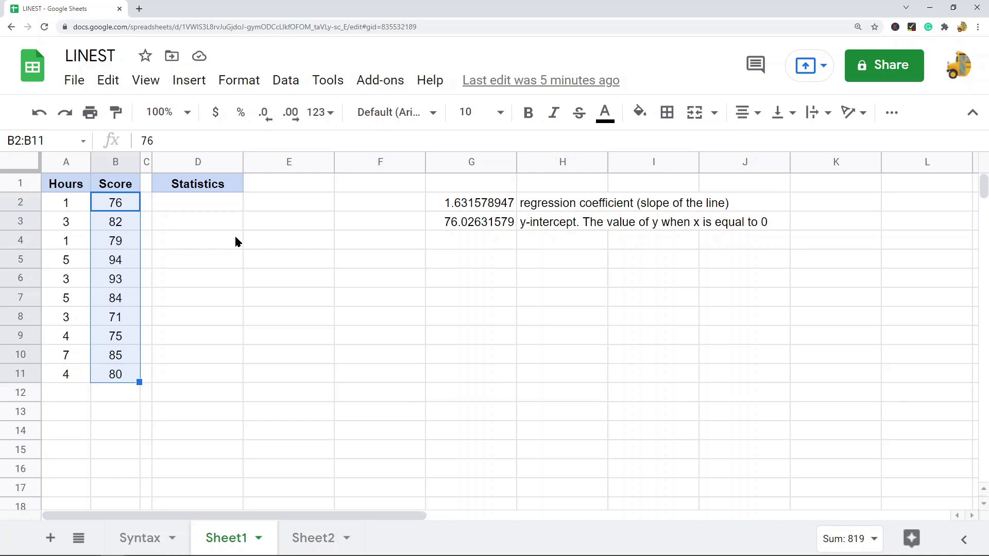
On the Syntax sheet, read the full LINEST syntax line and the known_data_y, known_data_x and calculate_b descriptions.
click(140, 537)
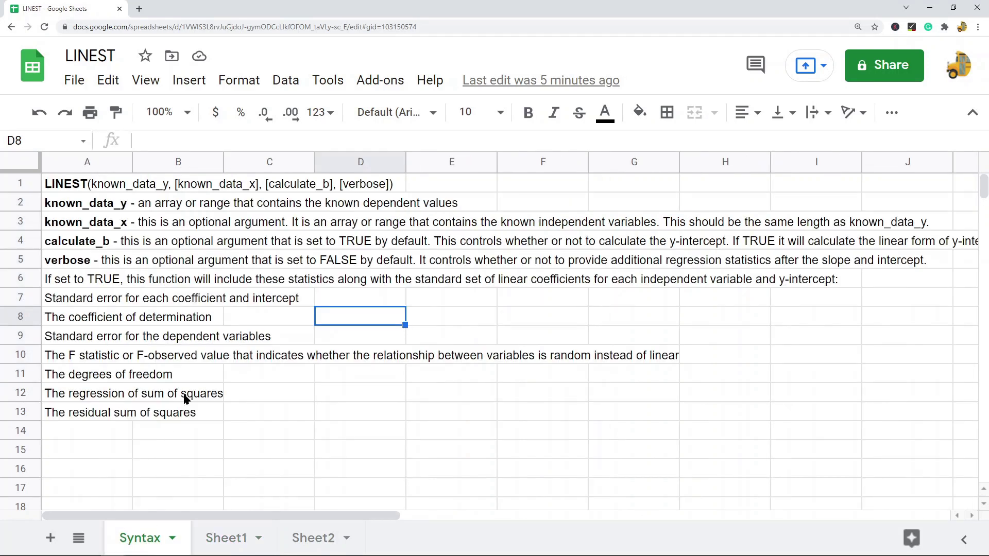
click(79, 186)
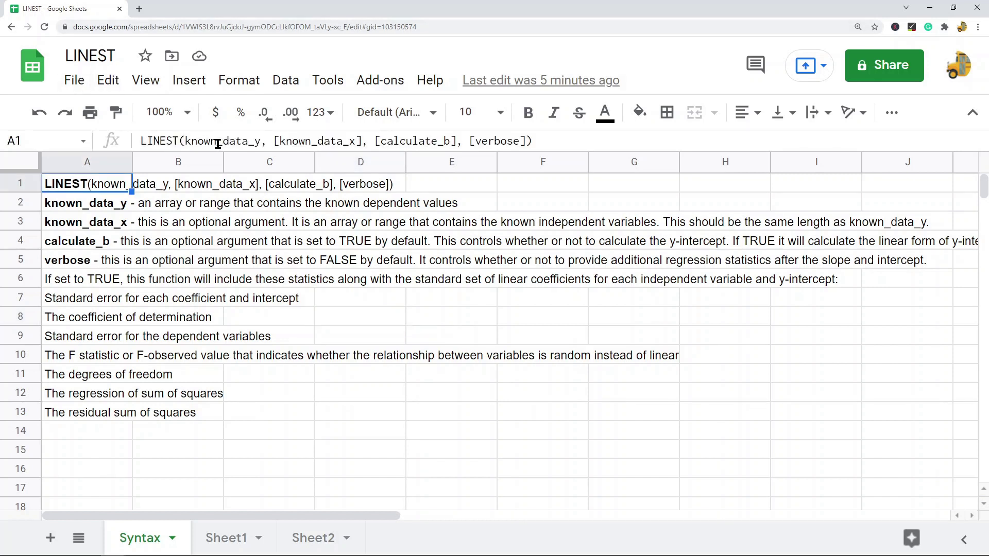
click(82, 203)
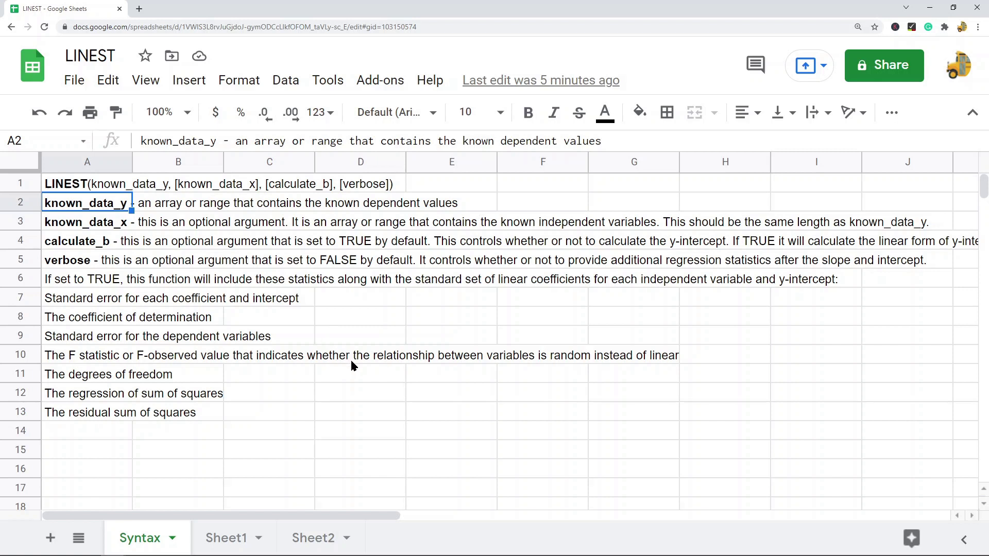
click(72, 224)
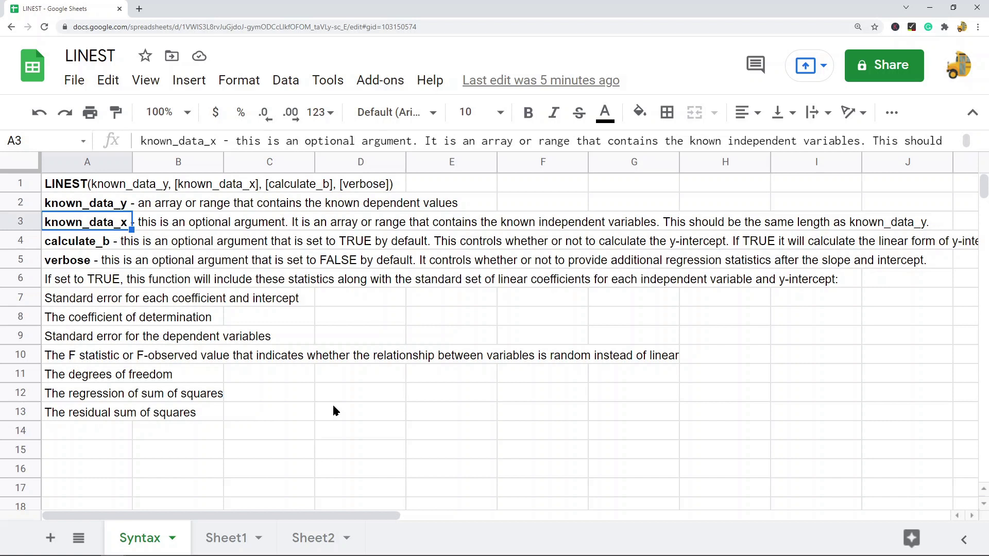
click(85, 207)
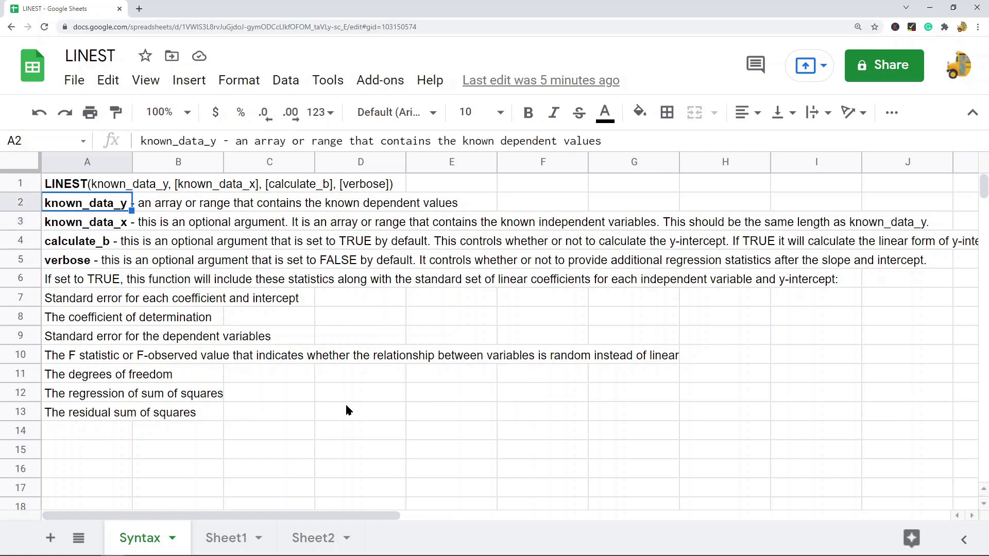
click(57, 246)
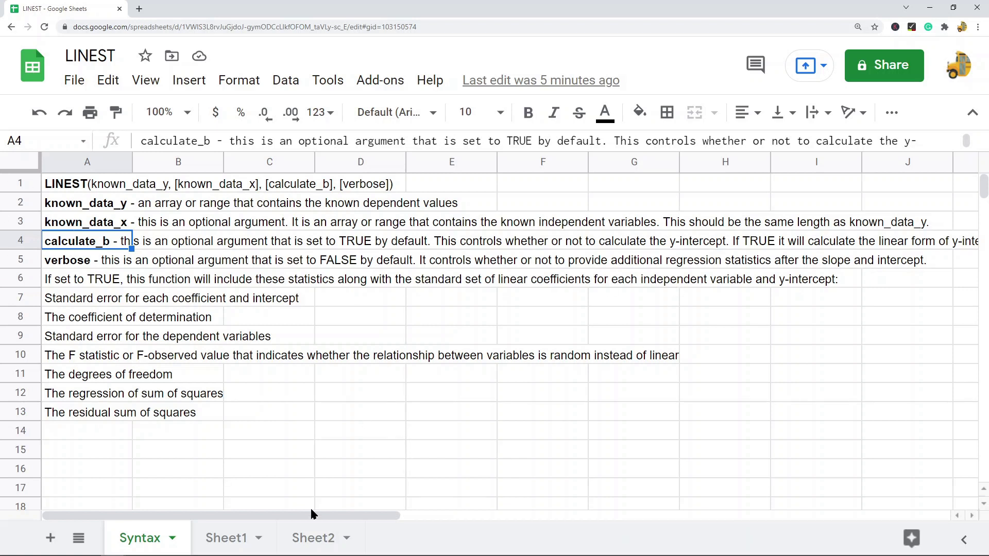
drag(312, 515, 565, 520)
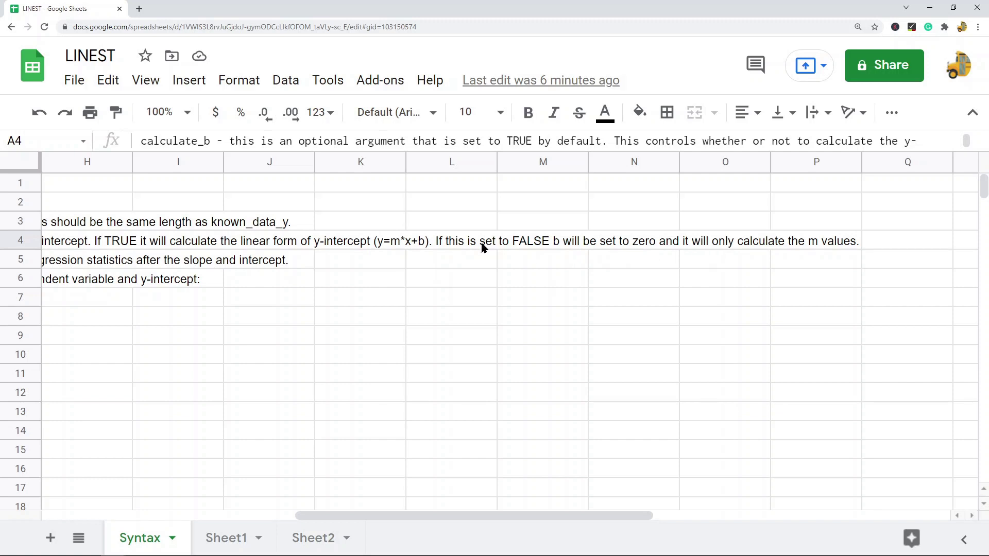
Read the verbose argument description and what setting verbose to TRUE adds.
drag(539, 516, 273, 513)
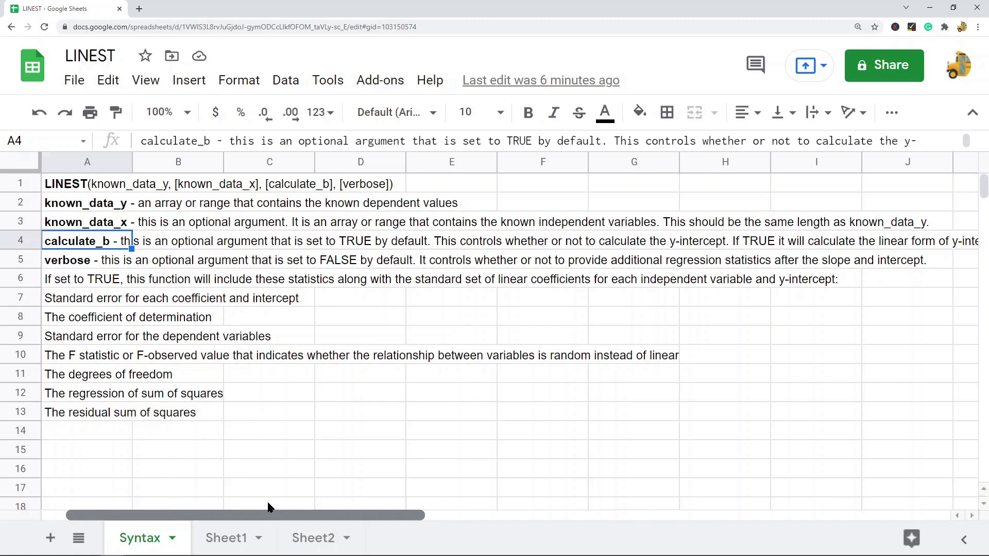
click(76, 265)
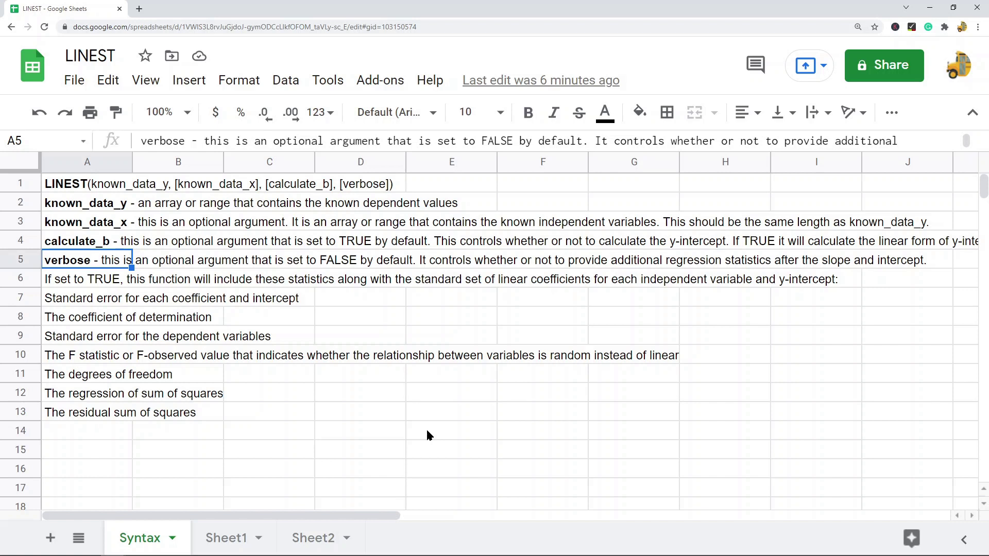
click(88, 283)
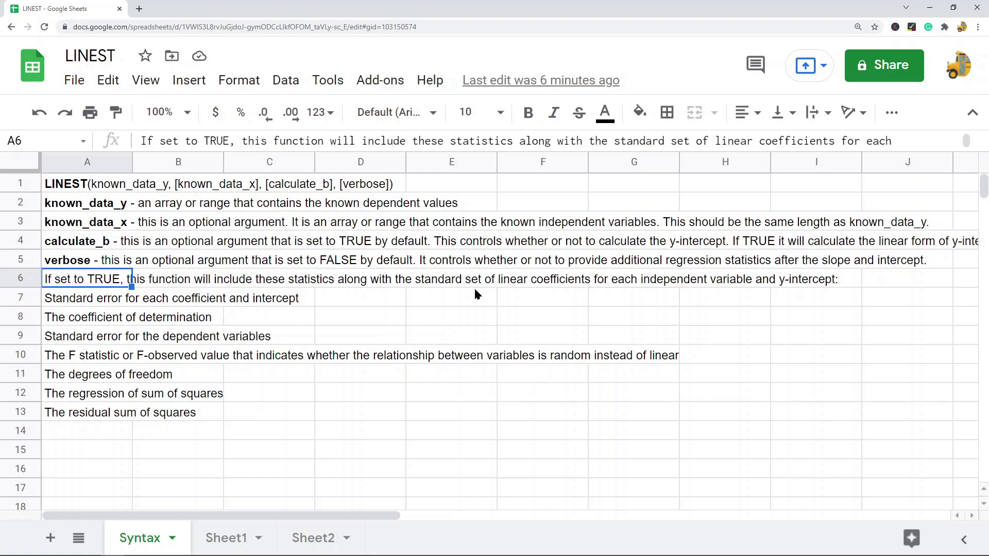
Go through the extra statistics, from coefficient standard errors to residual sum of squares, then select A1:A13.
click(70, 301)
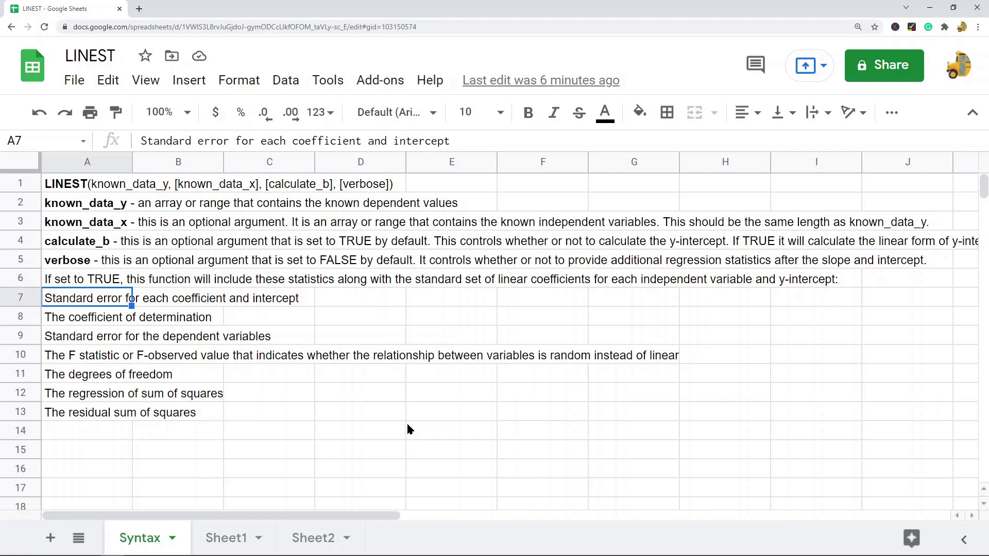
click(85, 320)
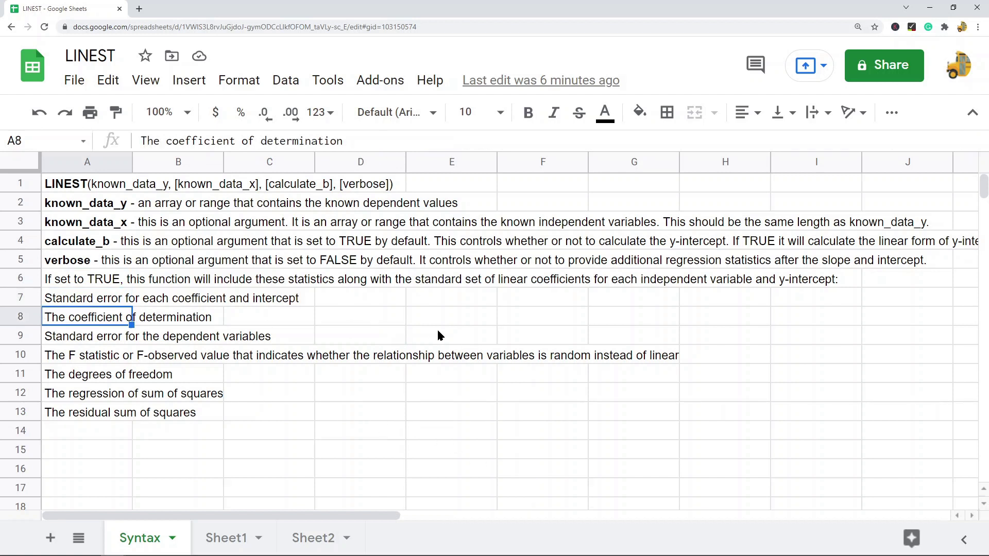
click(94, 338)
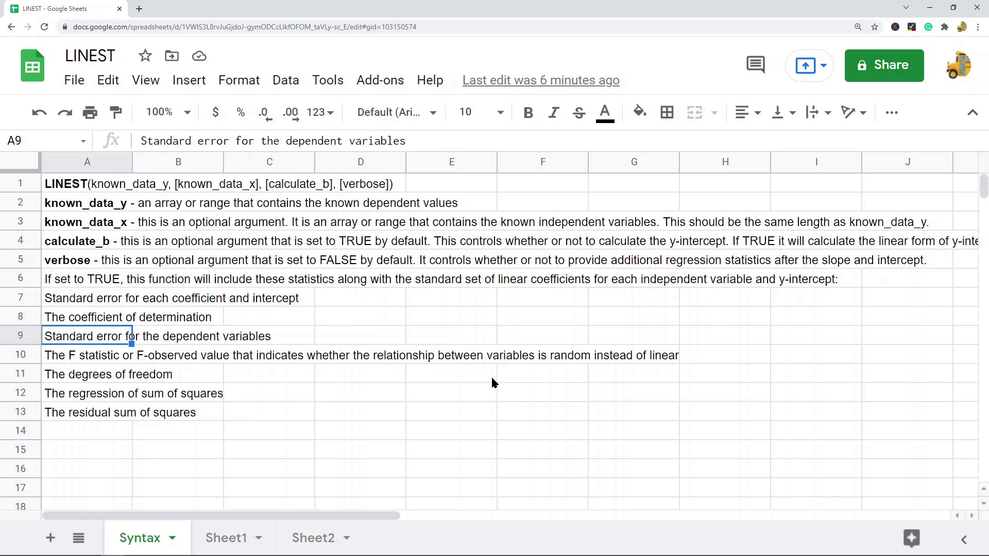
click(91, 363)
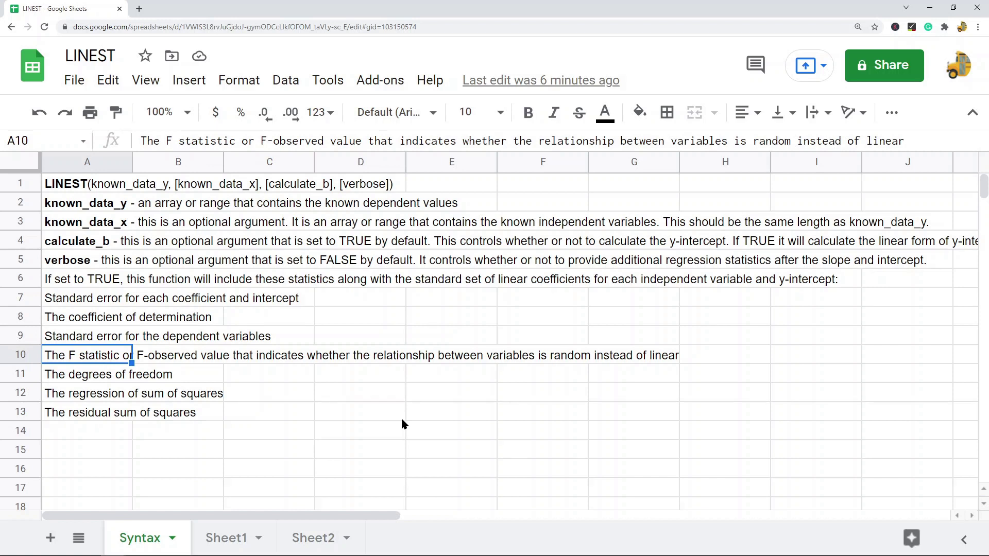
click(80, 378)
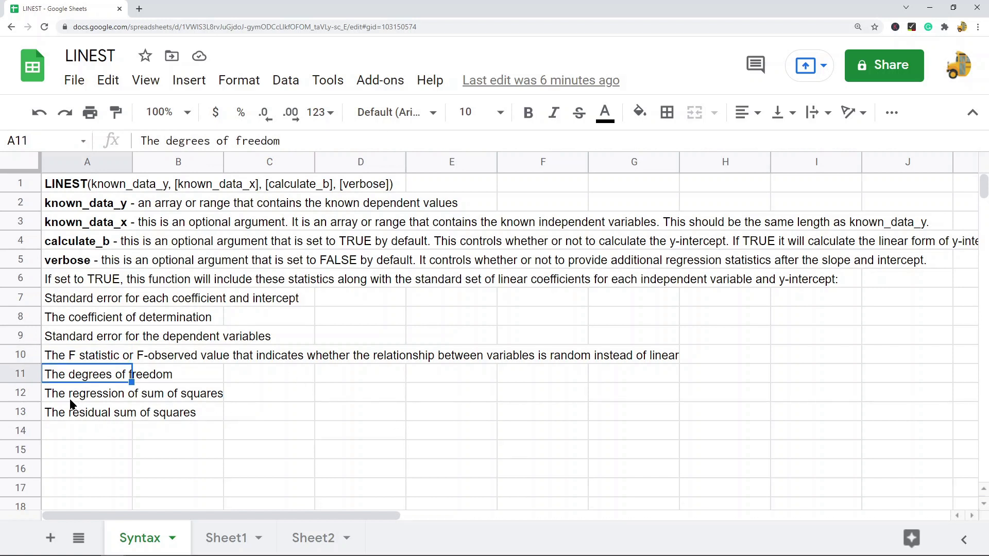
click(73, 400)
click(101, 416)
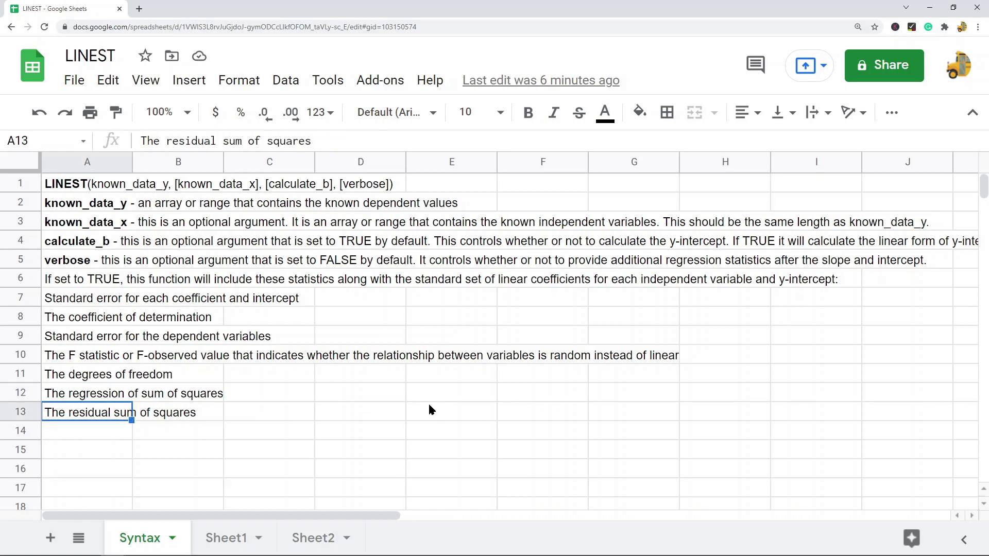
drag(97, 187, 99, 420)
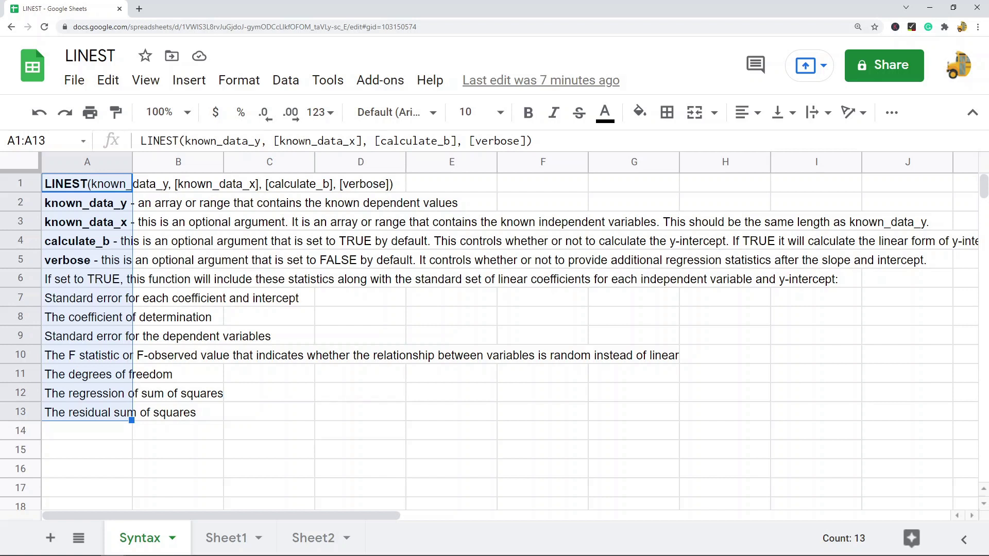
Back on Sheet1, point out D2 as output and the Score and Hours ranges as the data.
click(214, 539)
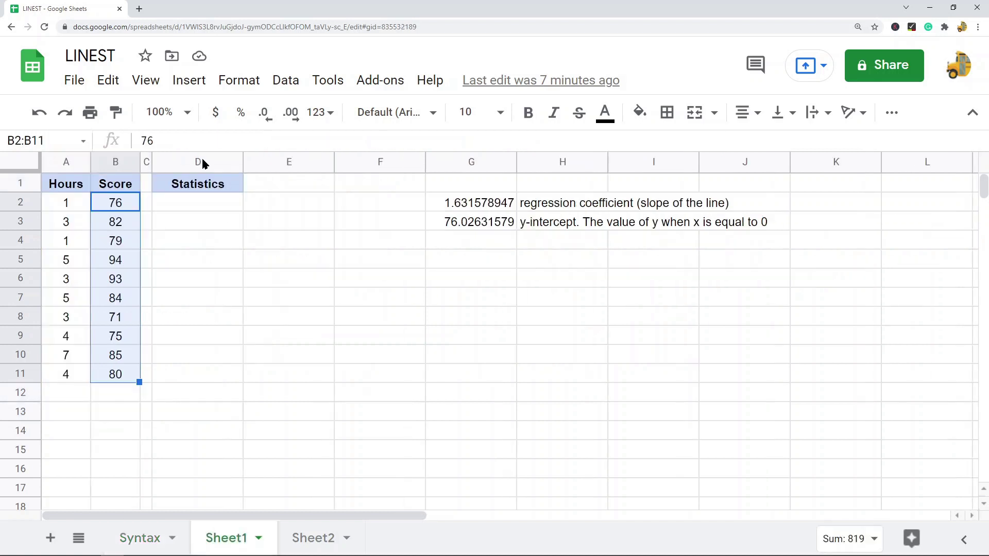
click(207, 206)
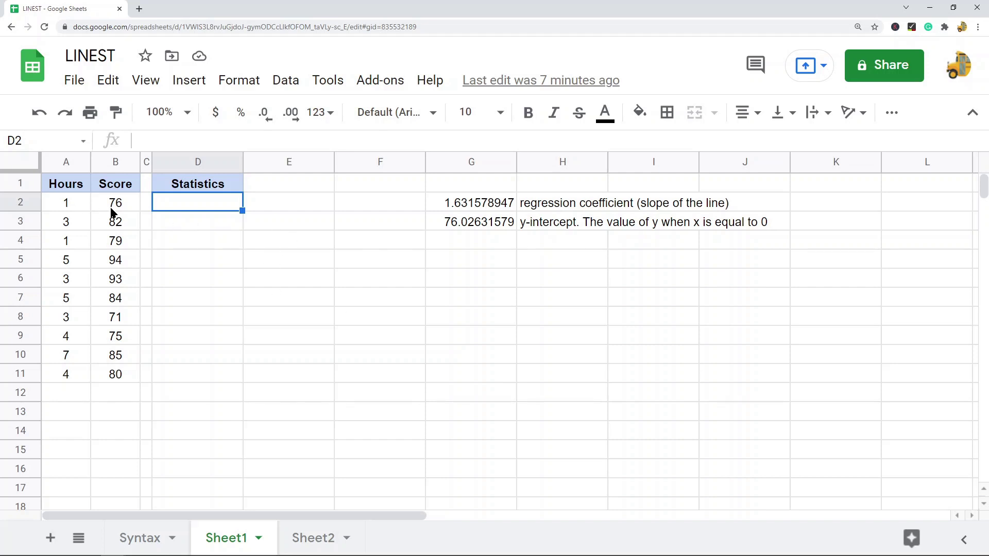
drag(115, 202, 116, 382)
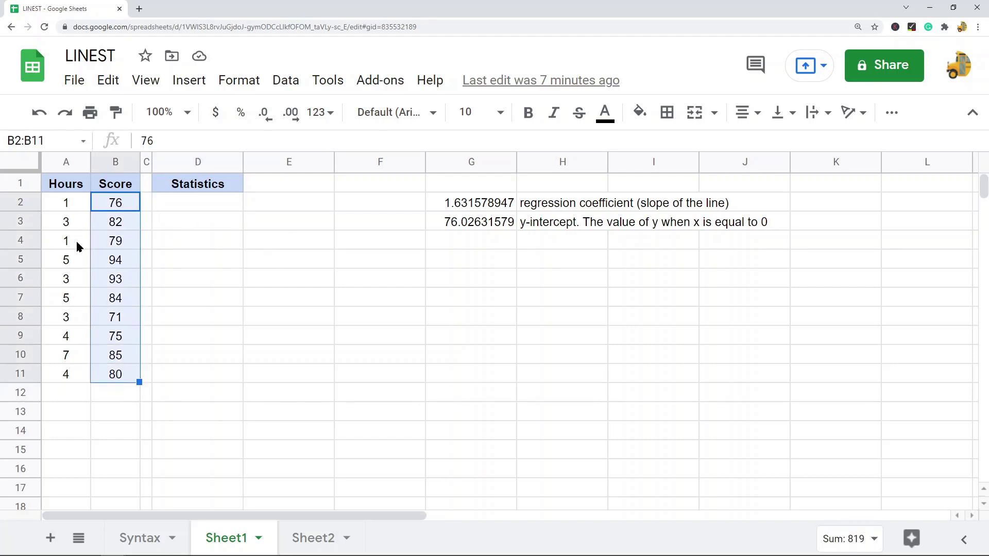
drag(66, 204, 61, 379)
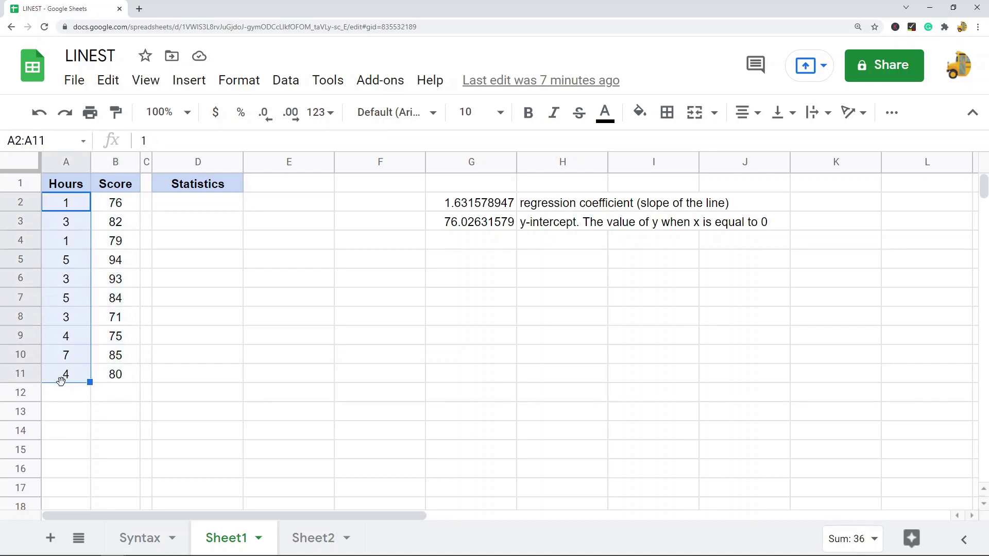
Enter =LINEST(B2:B11,A2:A11) in D2.
click(205, 211)
text(=)
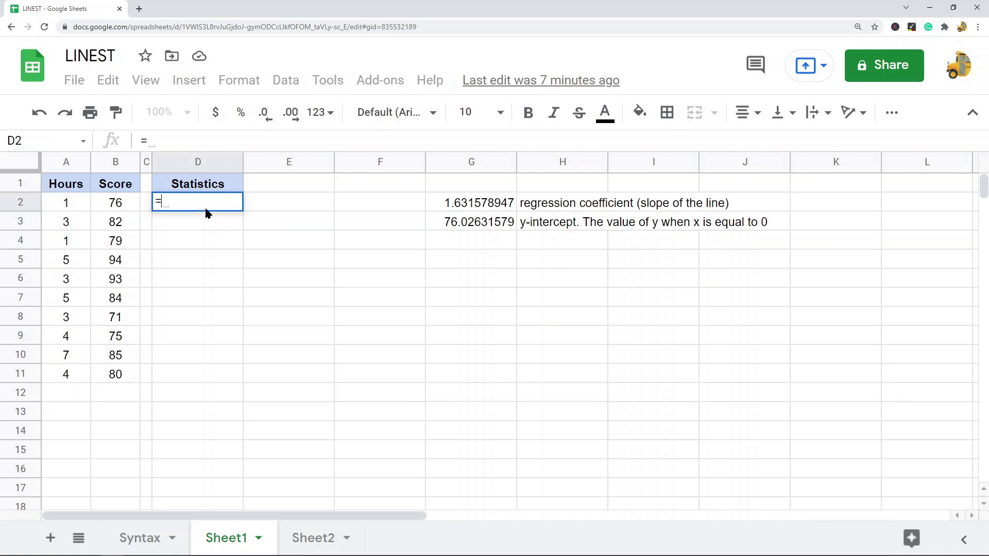
text(LINEST()
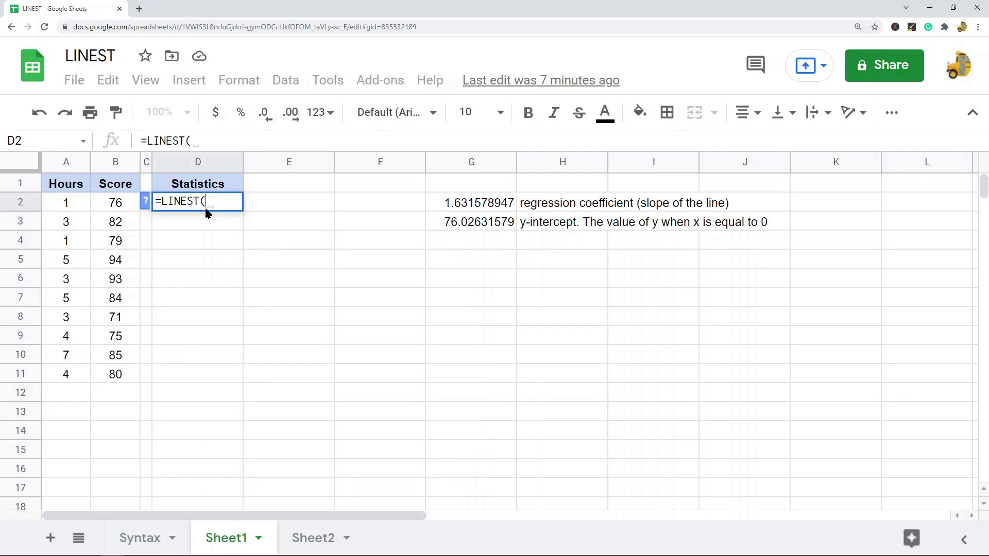
drag(122, 205, 115, 375)
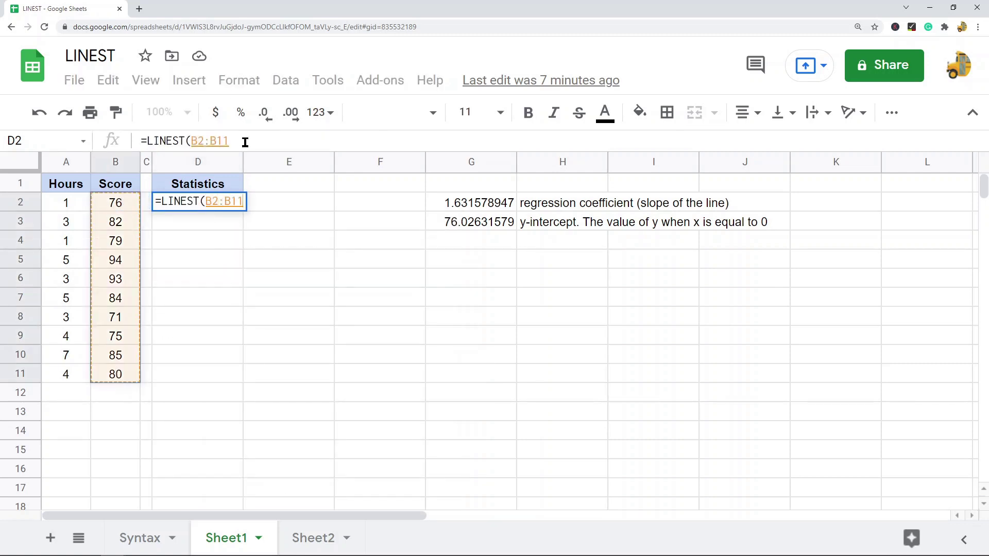
text(,)
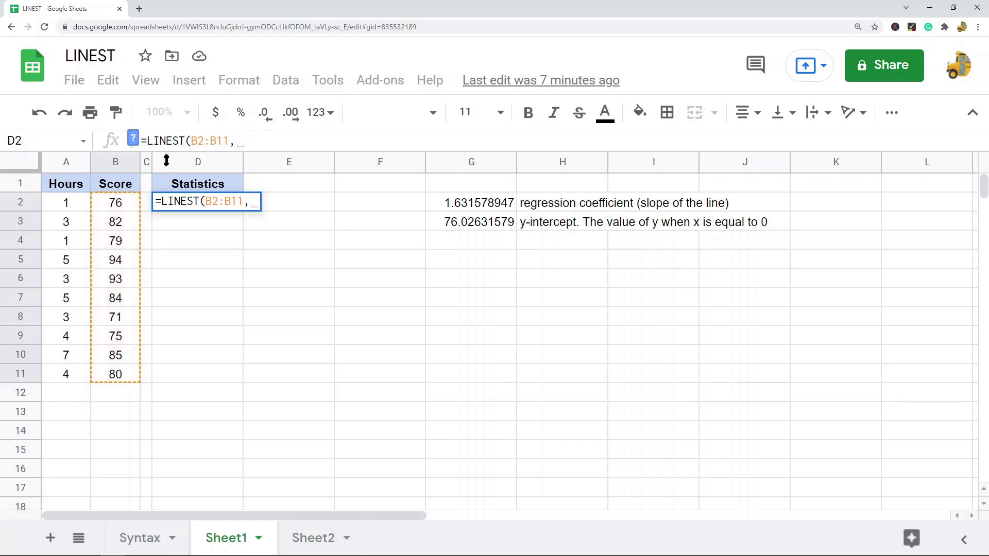
drag(78, 201, 66, 376)
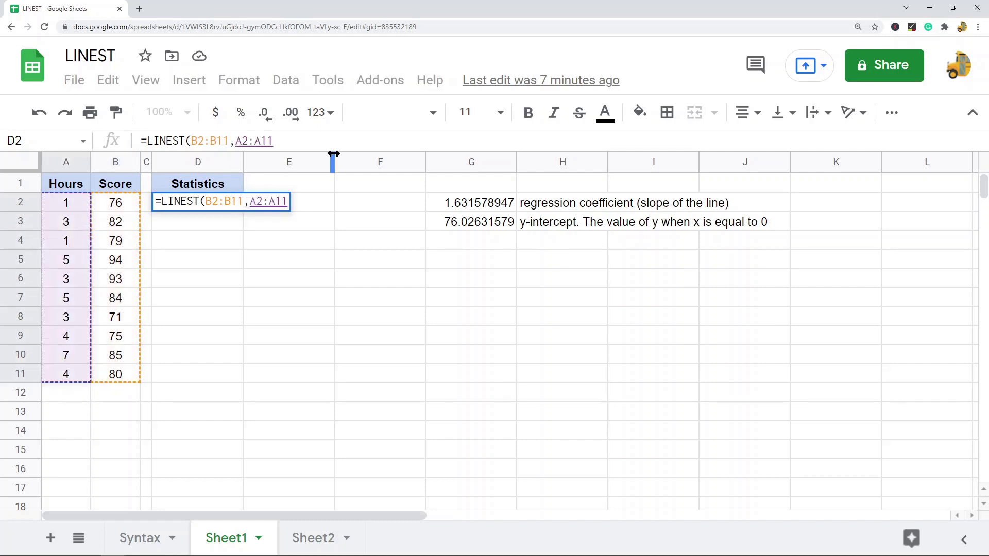
key(Return)
Compare the slope in D2 and intercept in E2 with the reference values in G2:G3.
click(229, 206)
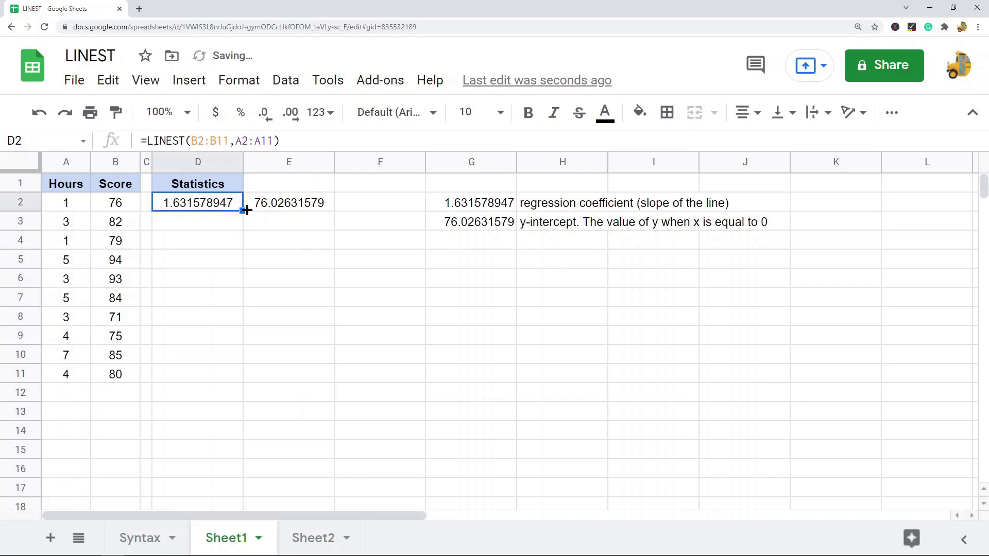
click(253, 208)
click(213, 210)
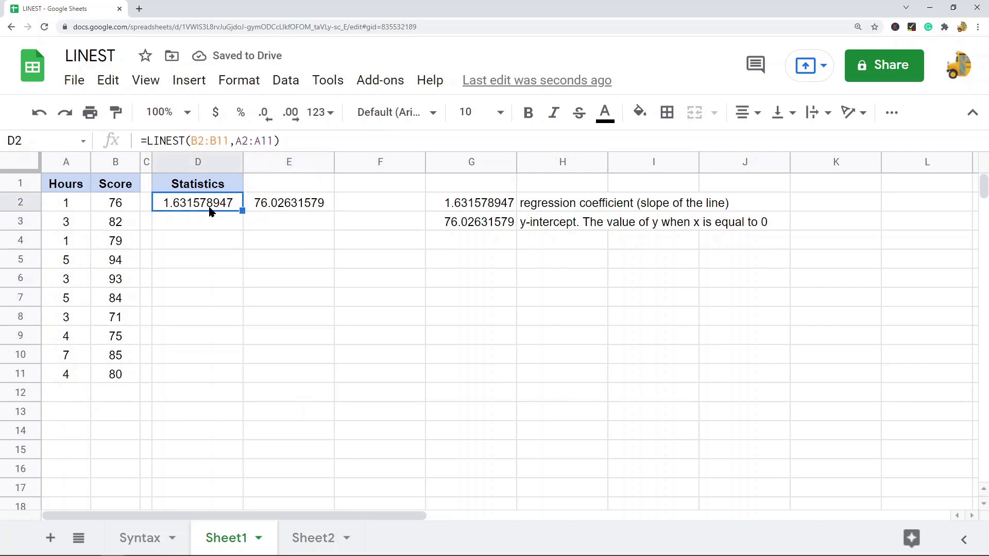
click(559, 211)
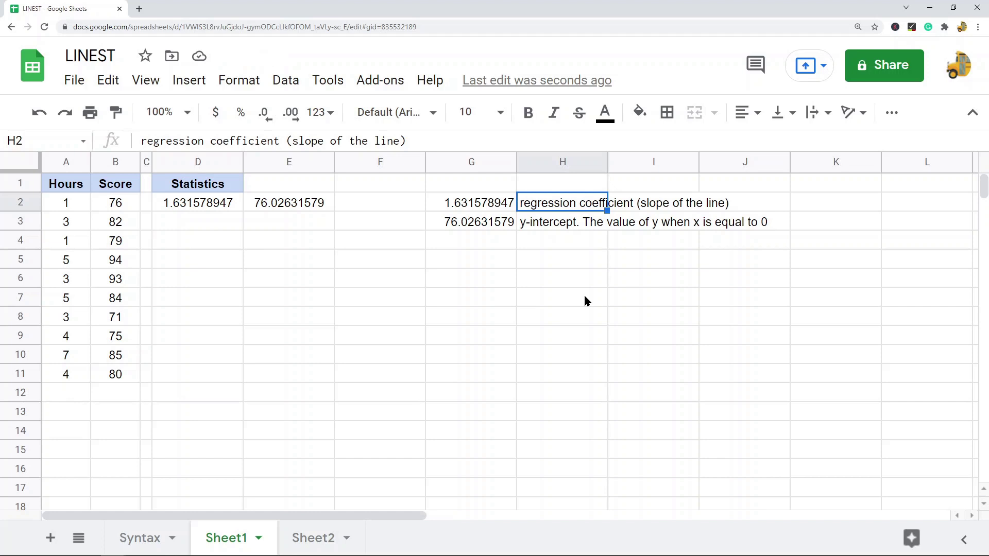
click(289, 205)
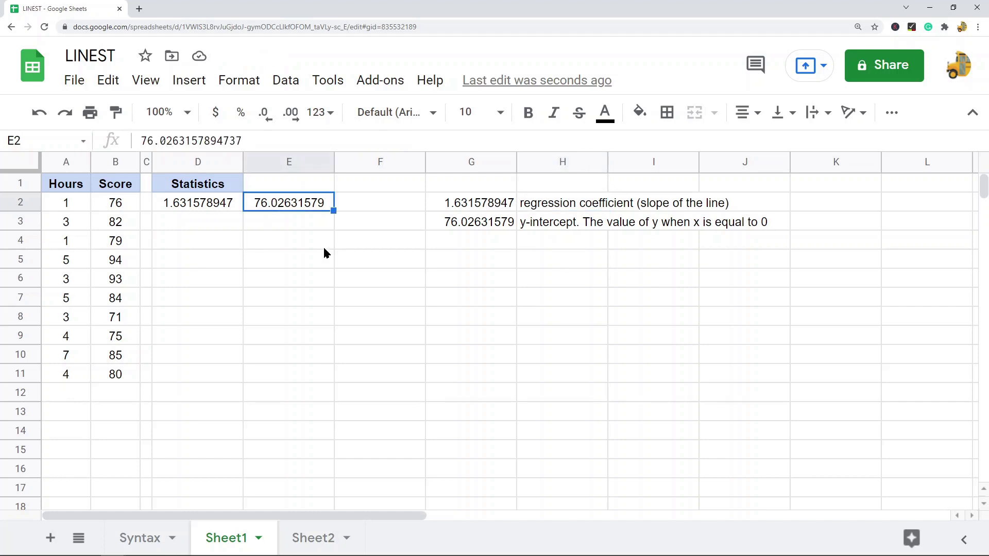
click(486, 225)
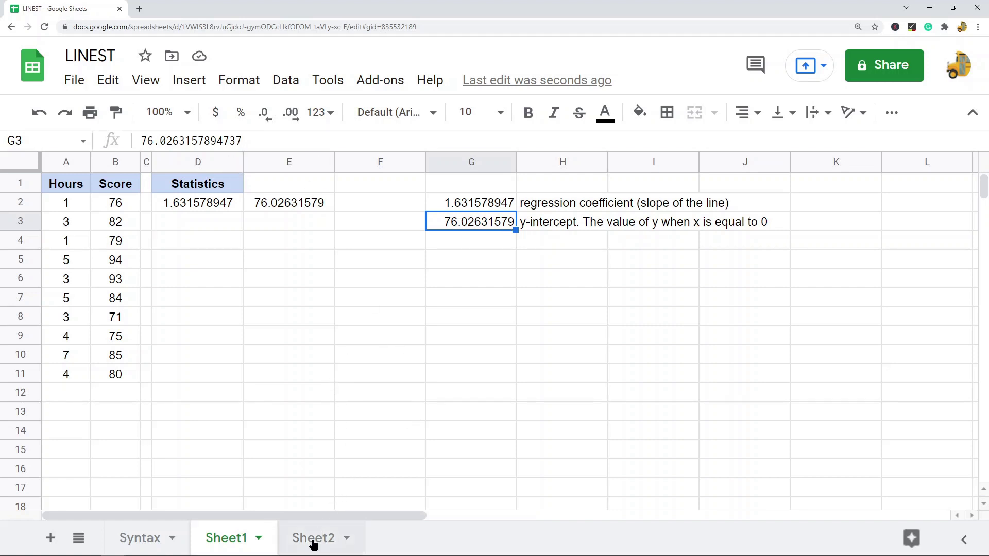
click(222, 204)
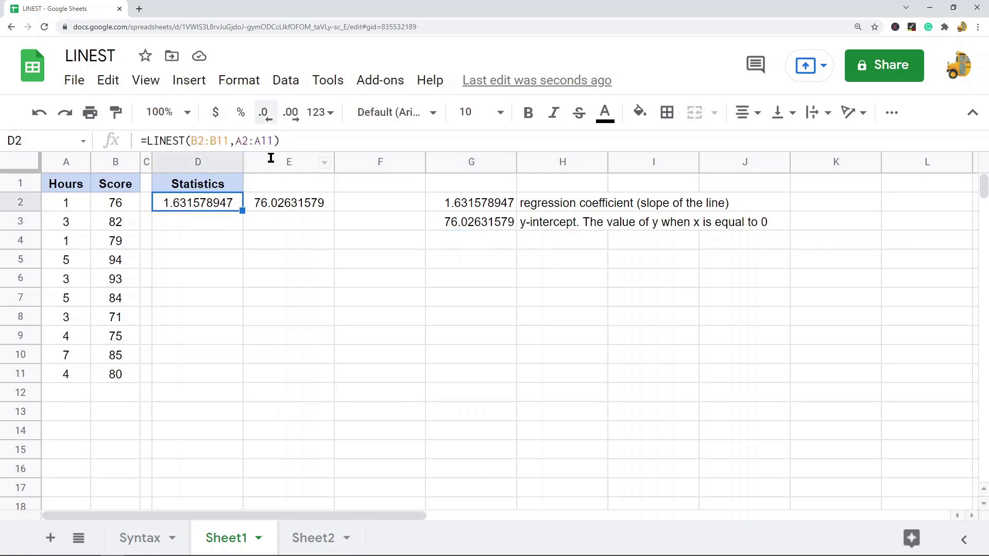
On Sheet2, enter =LINEST(B2:B11,A2:A11,TRUE,TRUE) in D2 so the statistics fill D2:E6.
click(313, 538)
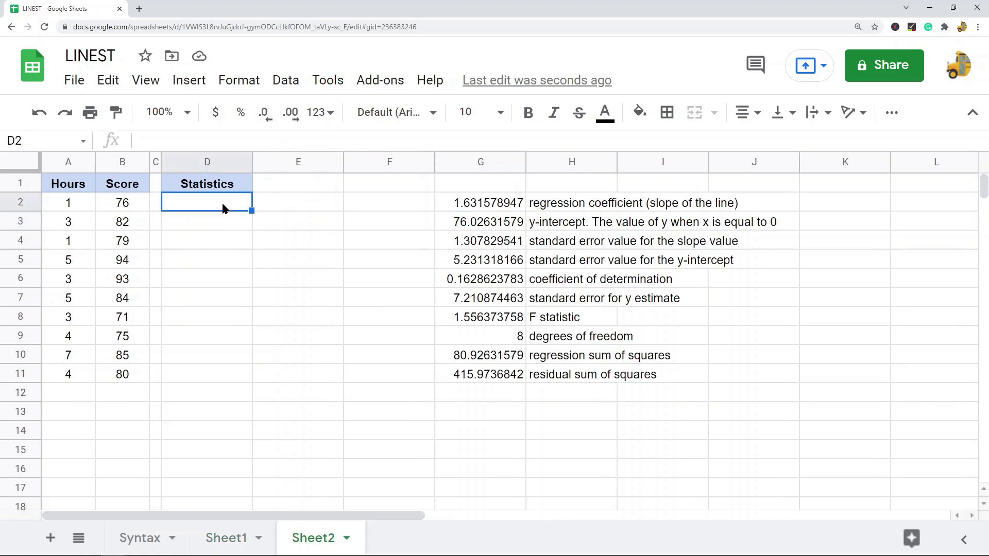
text(=LINEST()
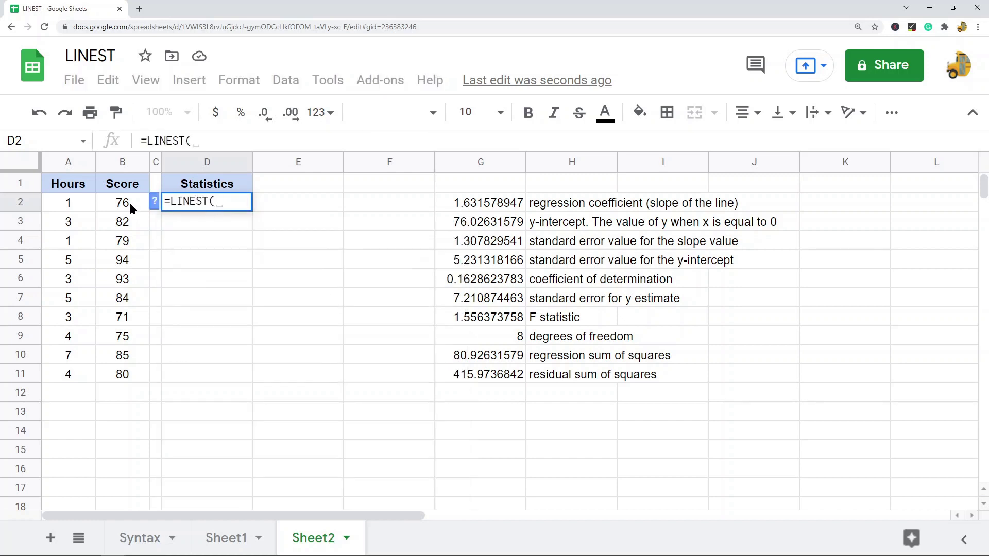
drag(124, 202, 122, 375)
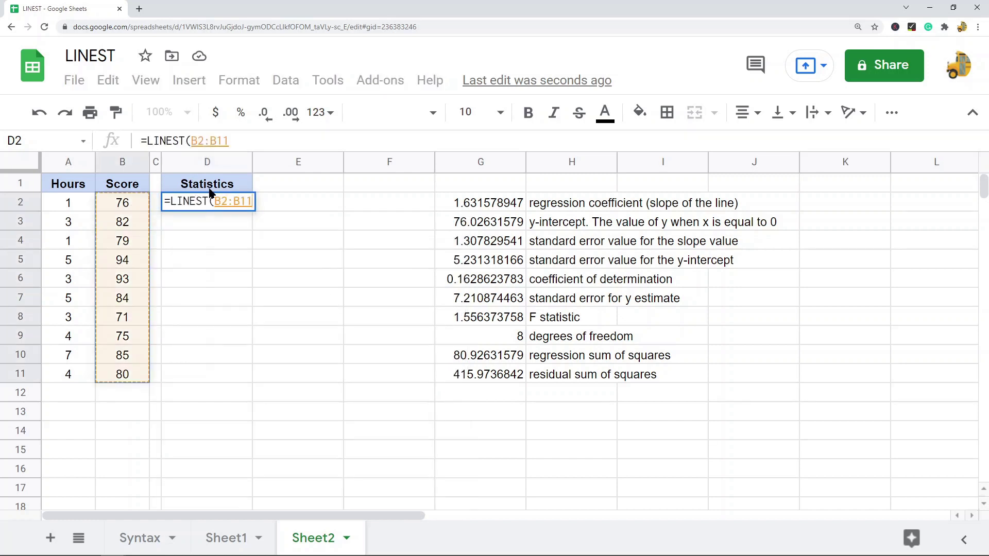
text(,)
click(71, 203)
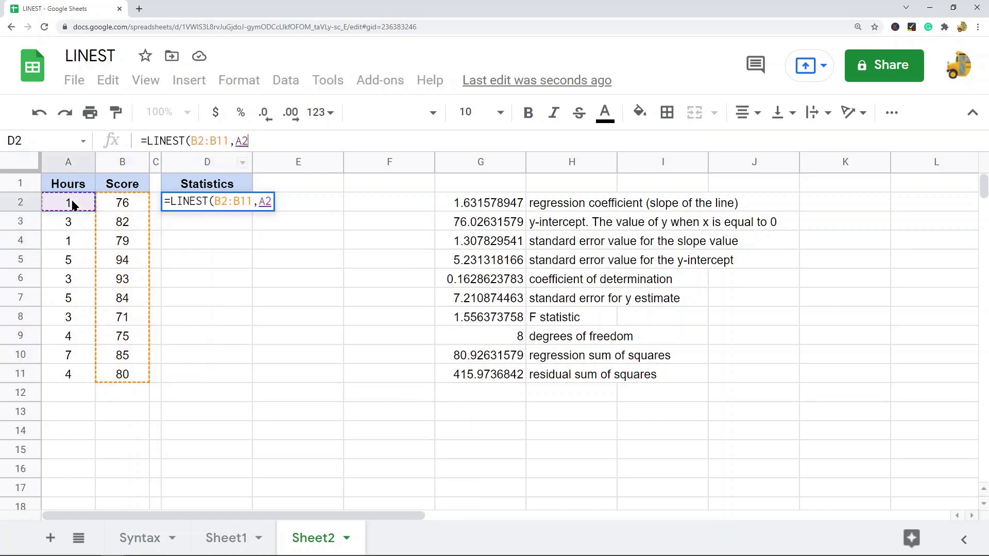
shift+click(82, 371)
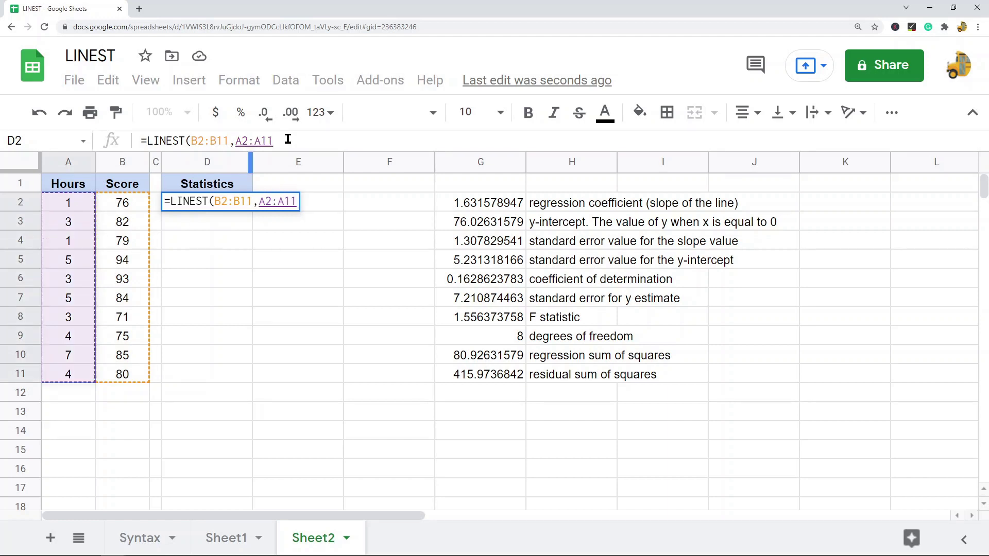
text(,TRUE,)
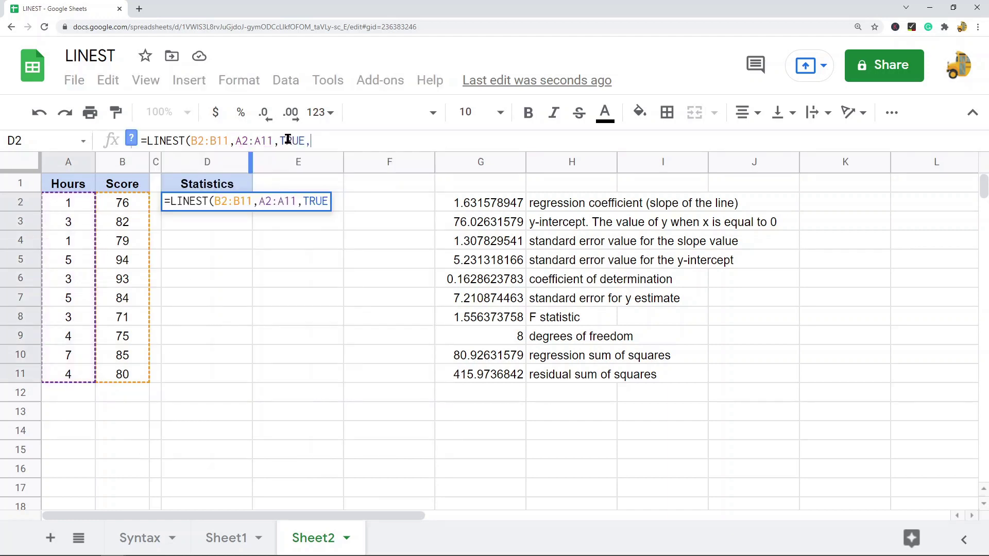
text(TRUE))
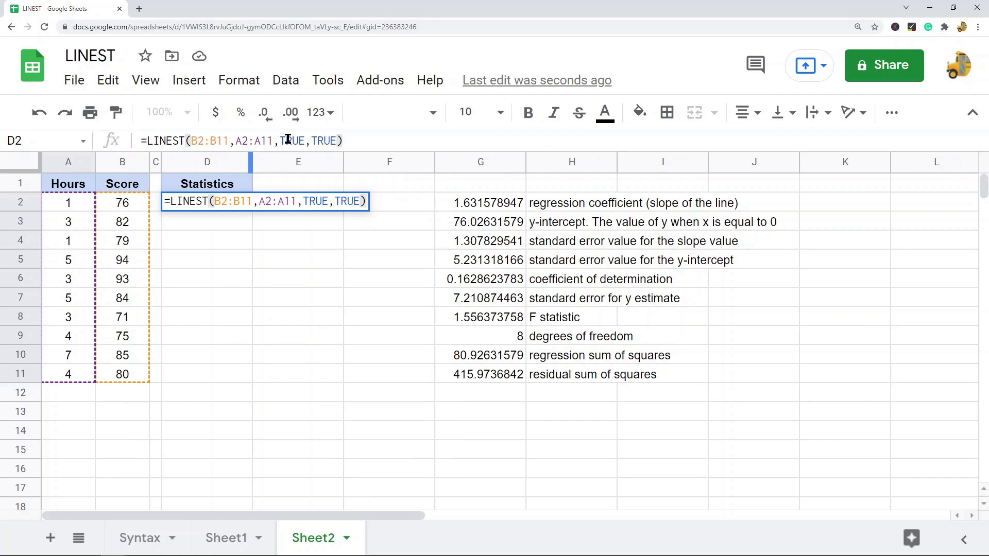
key(Return)
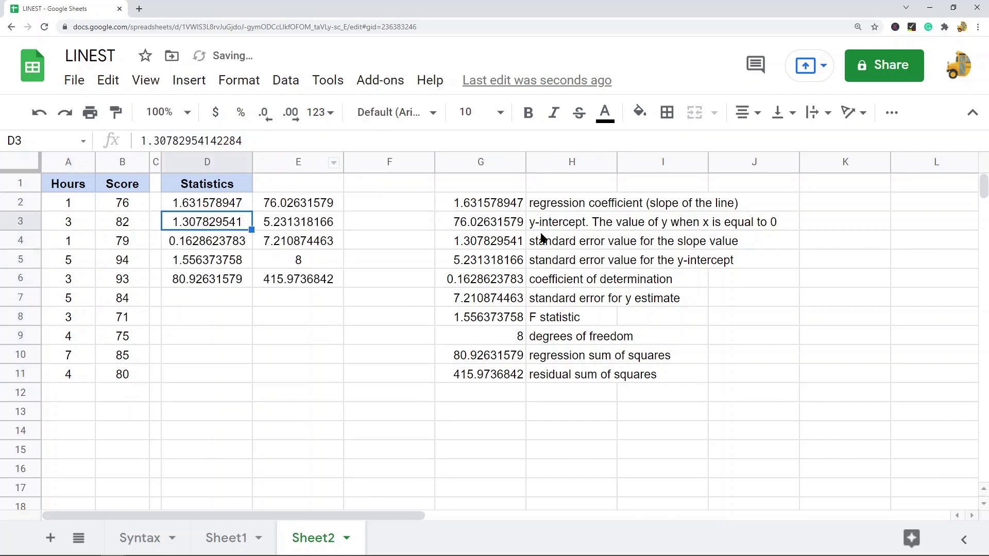
drag(515, 203, 540, 221)
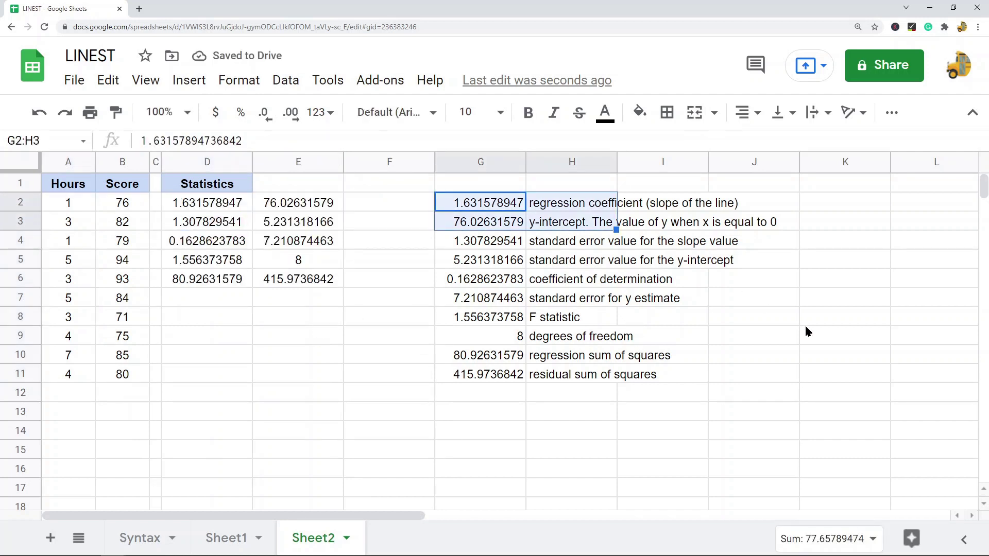
click(570, 203)
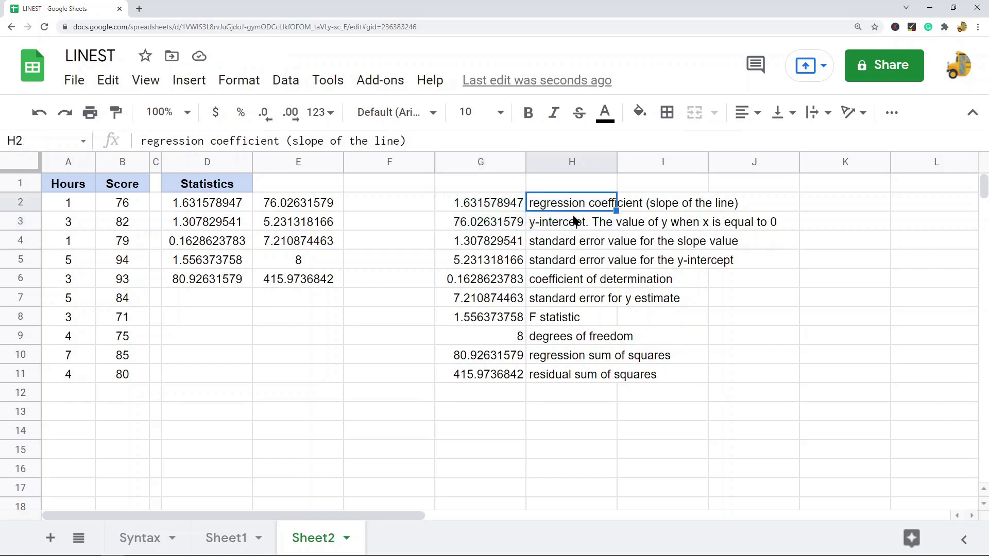
click(563, 223)
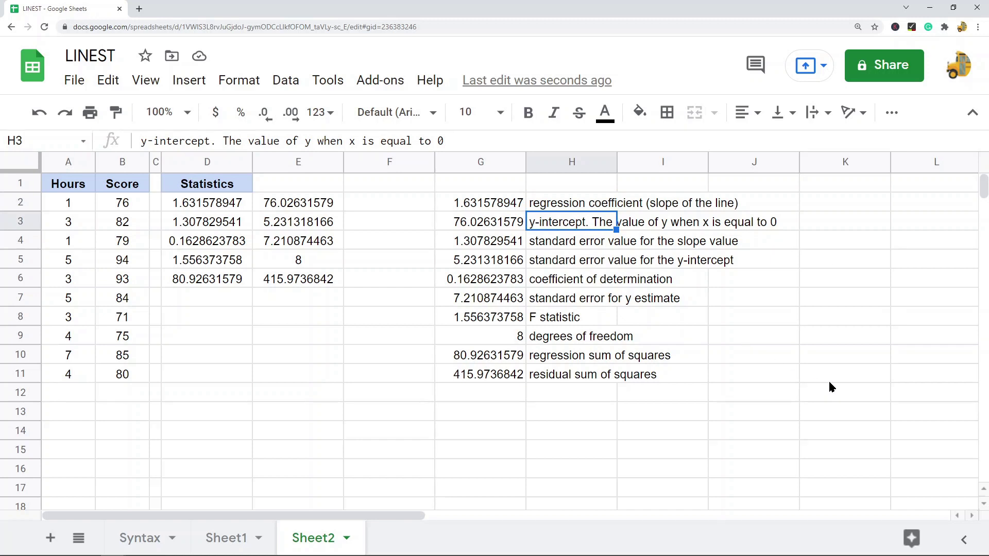
click(204, 225)
drag(205, 228, 338, 280)
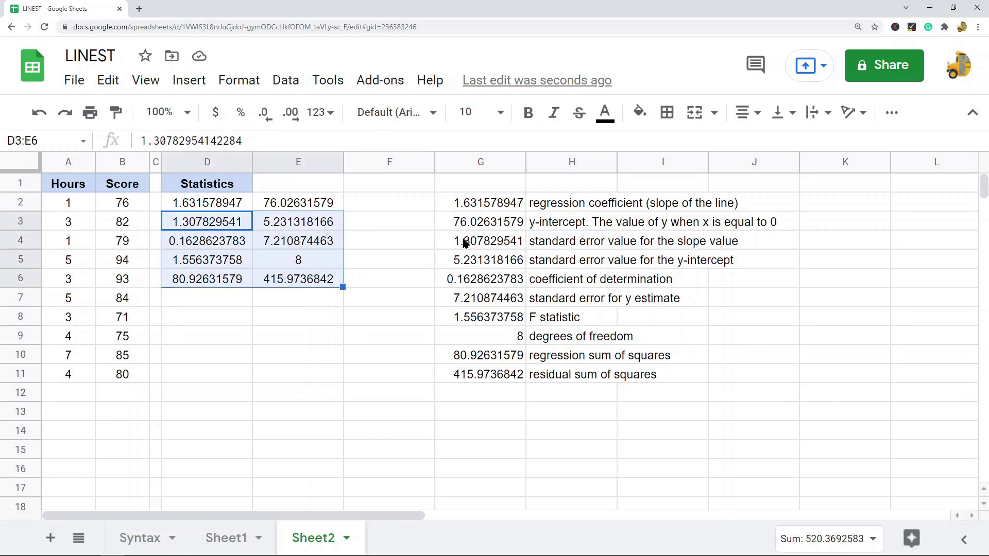
click(539, 248)
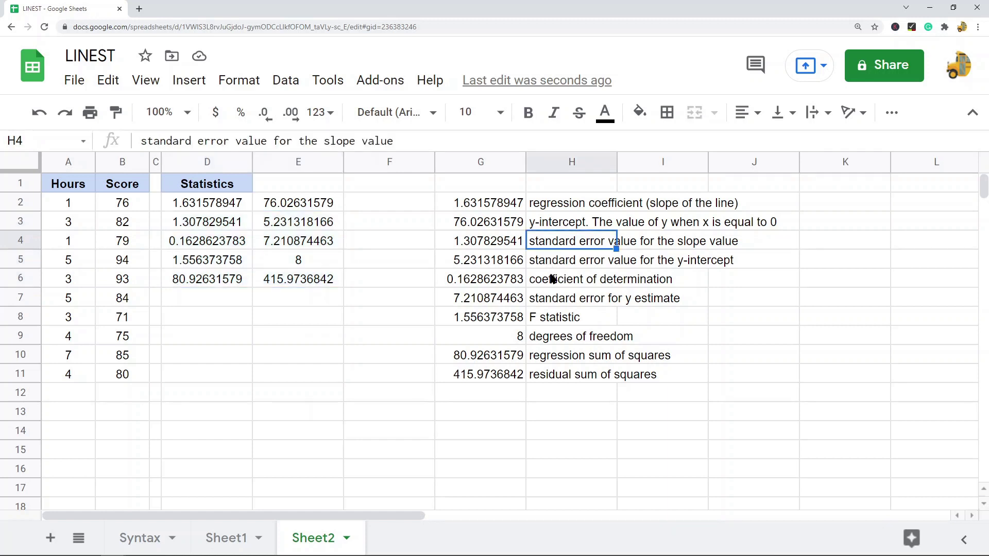
click(498, 251)
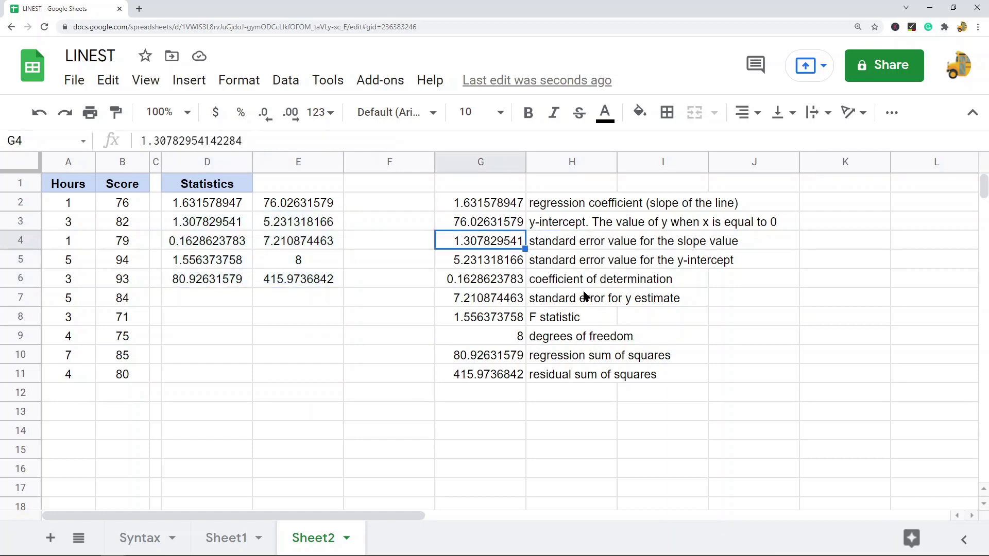
click(492, 265)
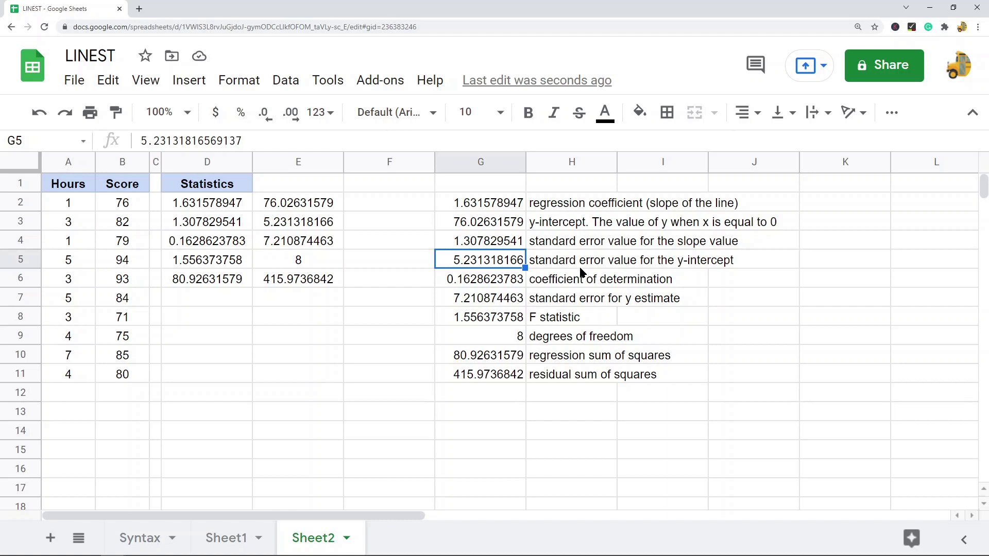
click(490, 283)
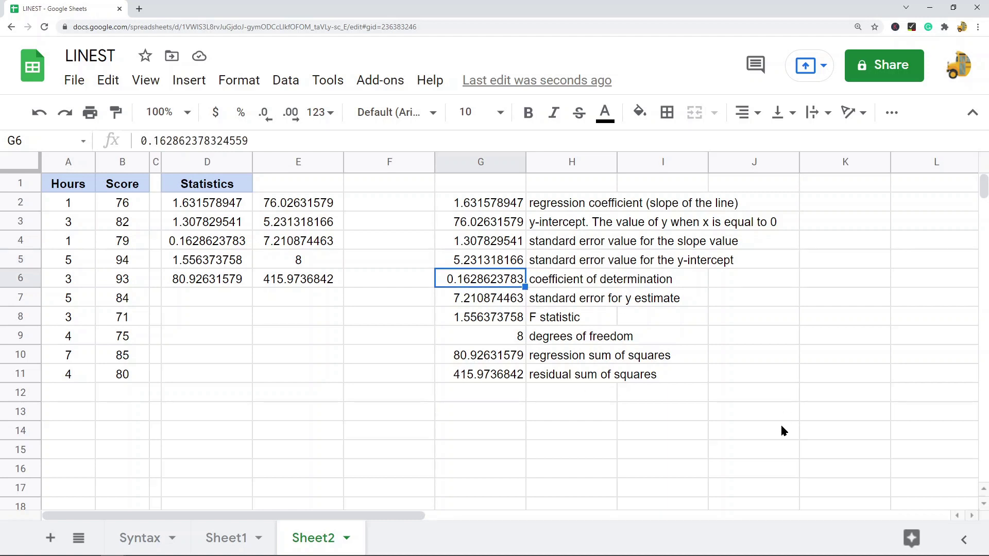
click(491, 301)
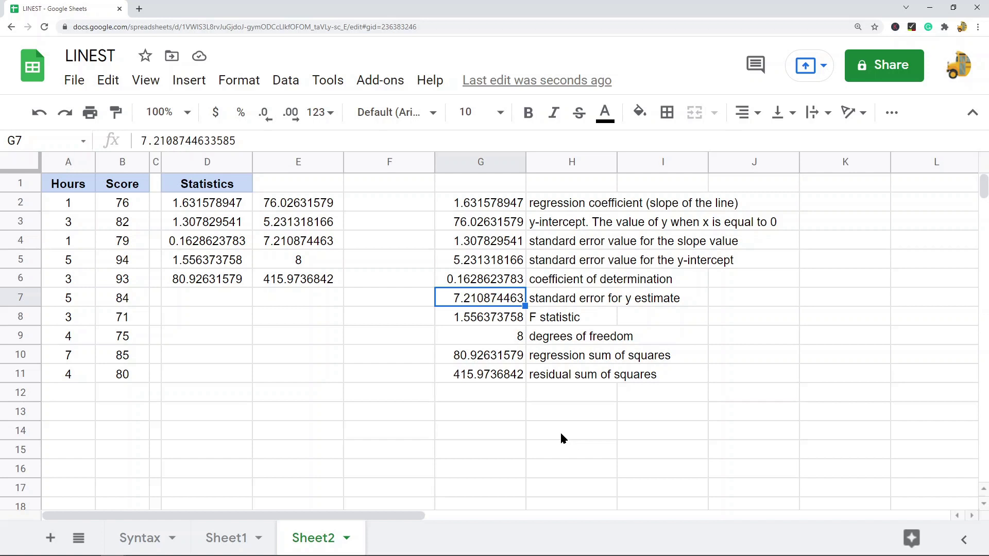
click(489, 324)
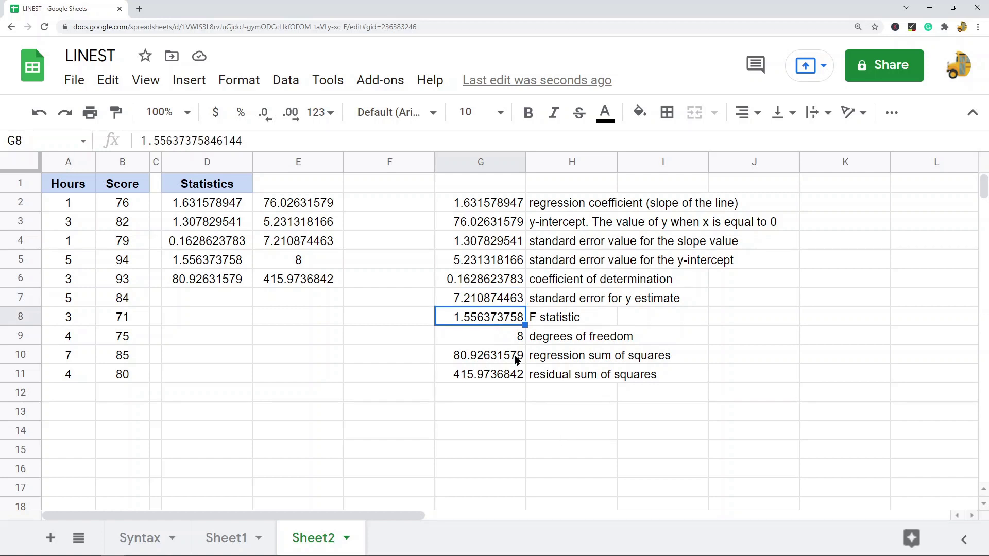
click(512, 340)
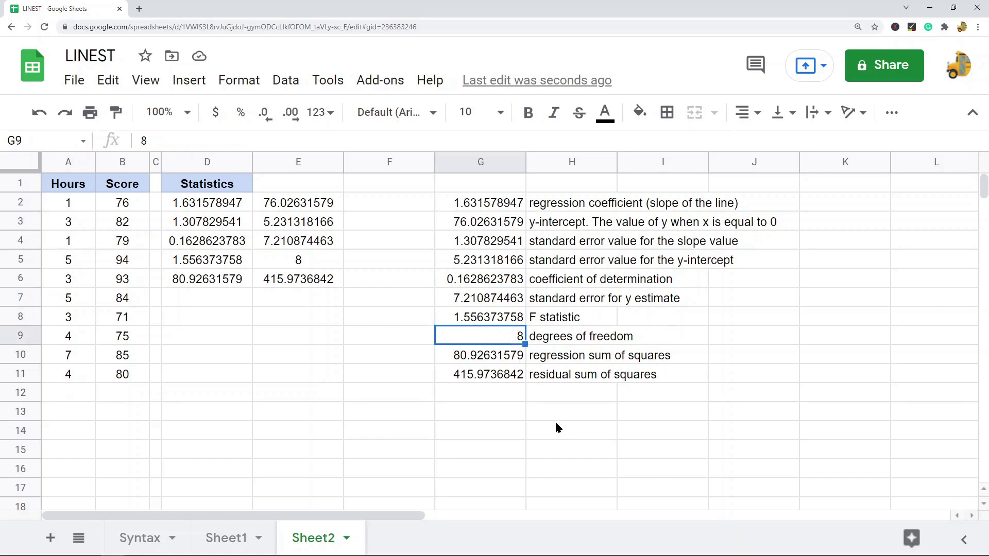
click(490, 365)
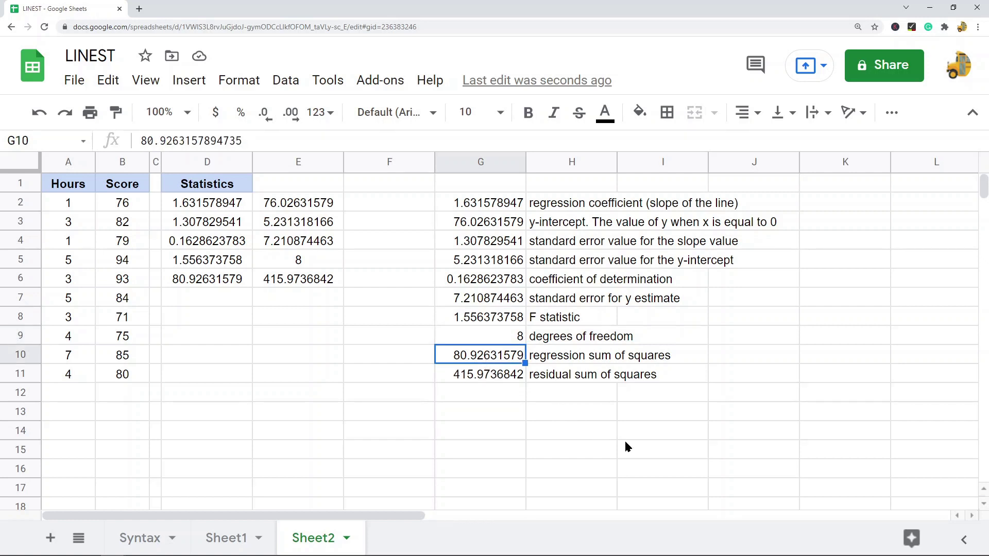
click(490, 380)
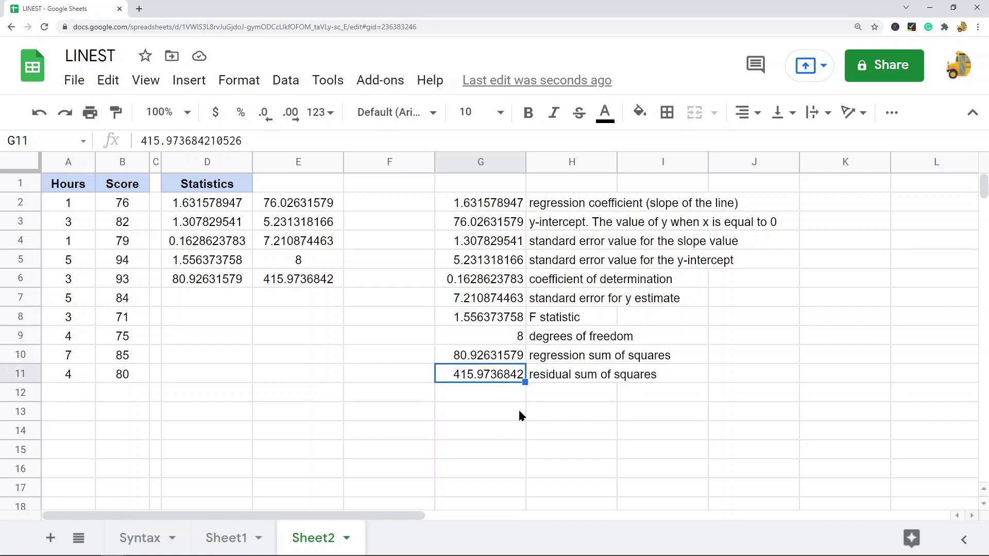